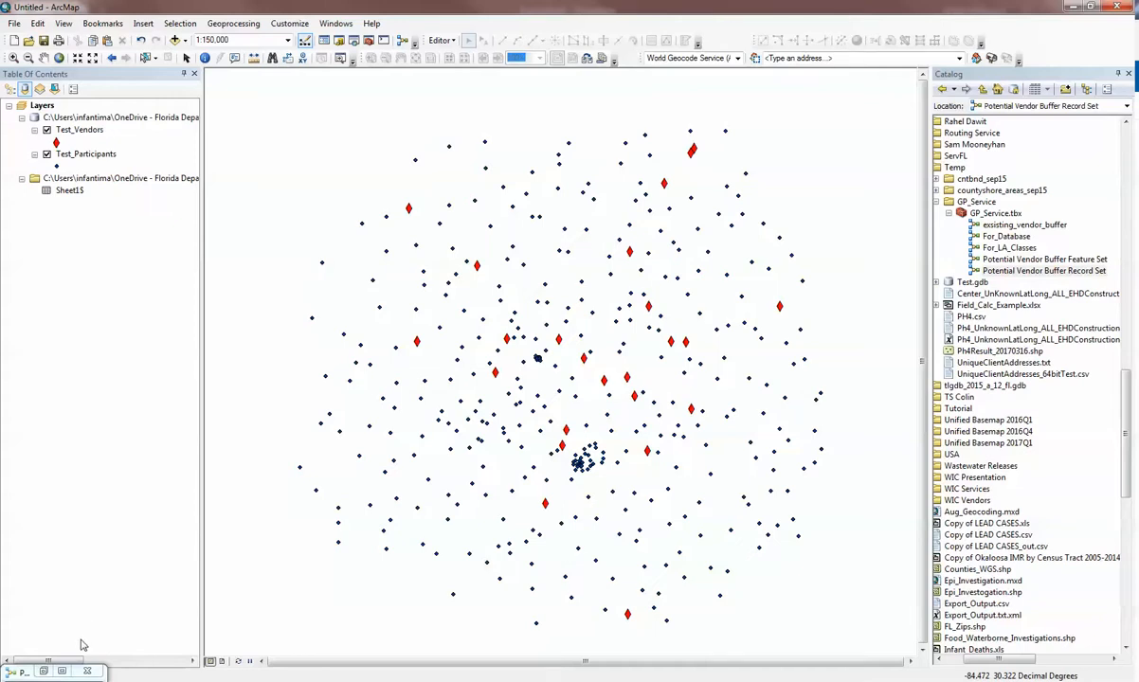
- Restore the Potential Vendor Buffer Record Set model and examine its address input, geocoding and buffer elements
click(65, 672)
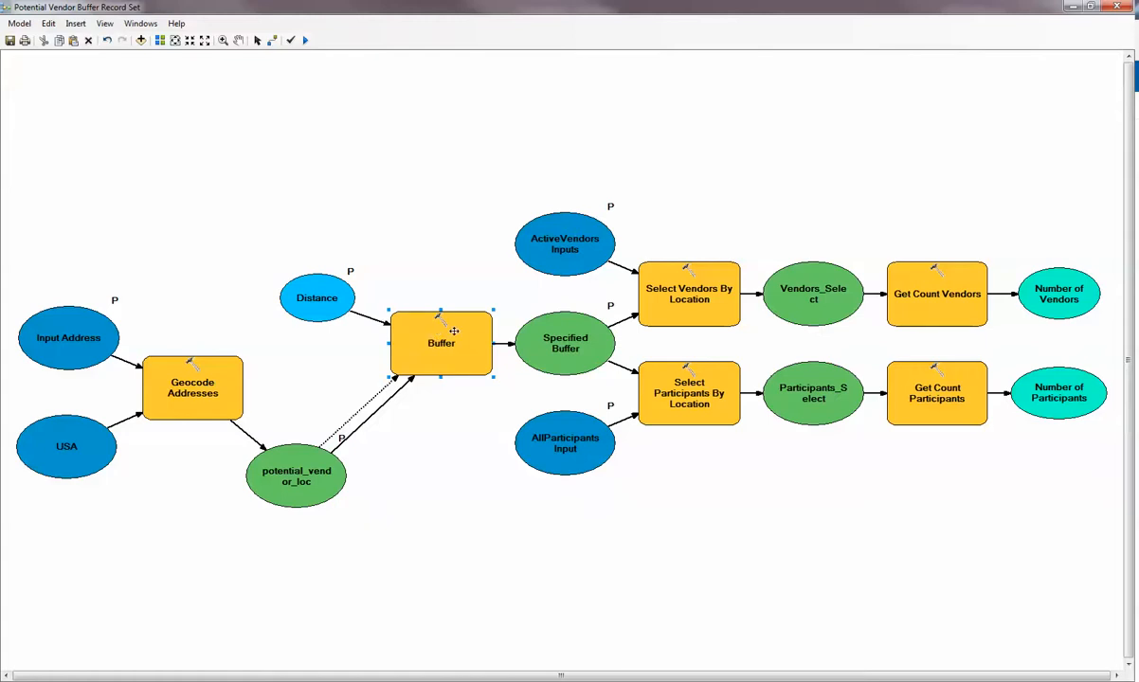
click(218, 368)
click(88, 326)
click(275, 449)
mouse_move(433, 355)
- Create a new model variable of data type Record Set and place it above the Distance variable
right_click(331, 376)
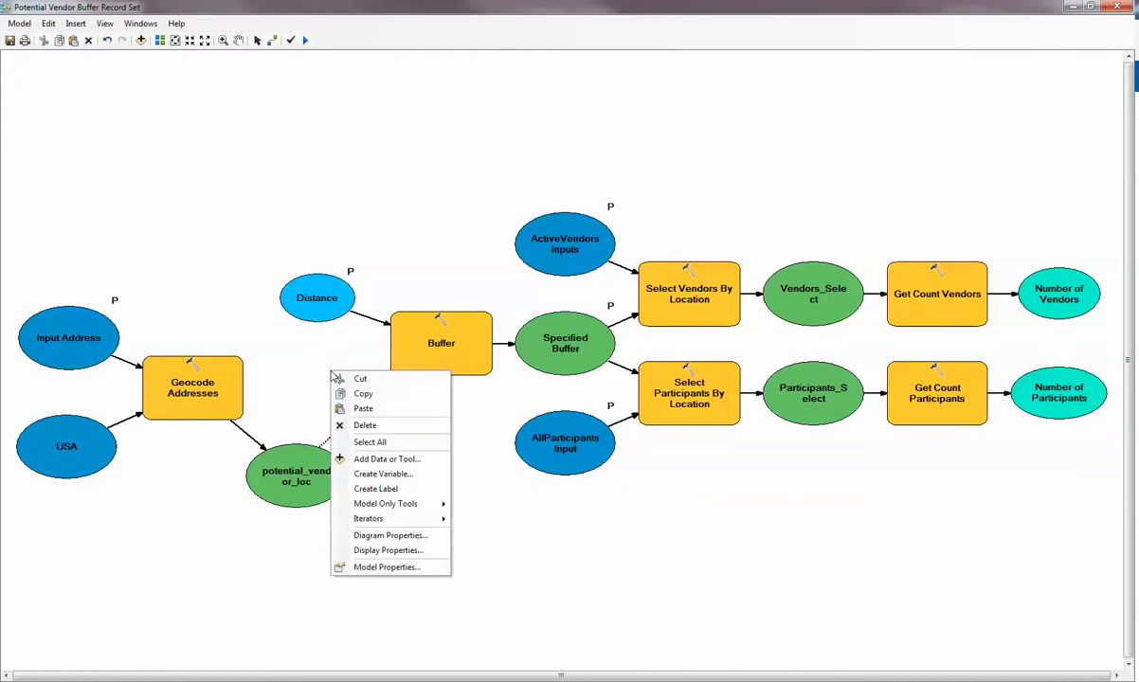
click(369, 474)
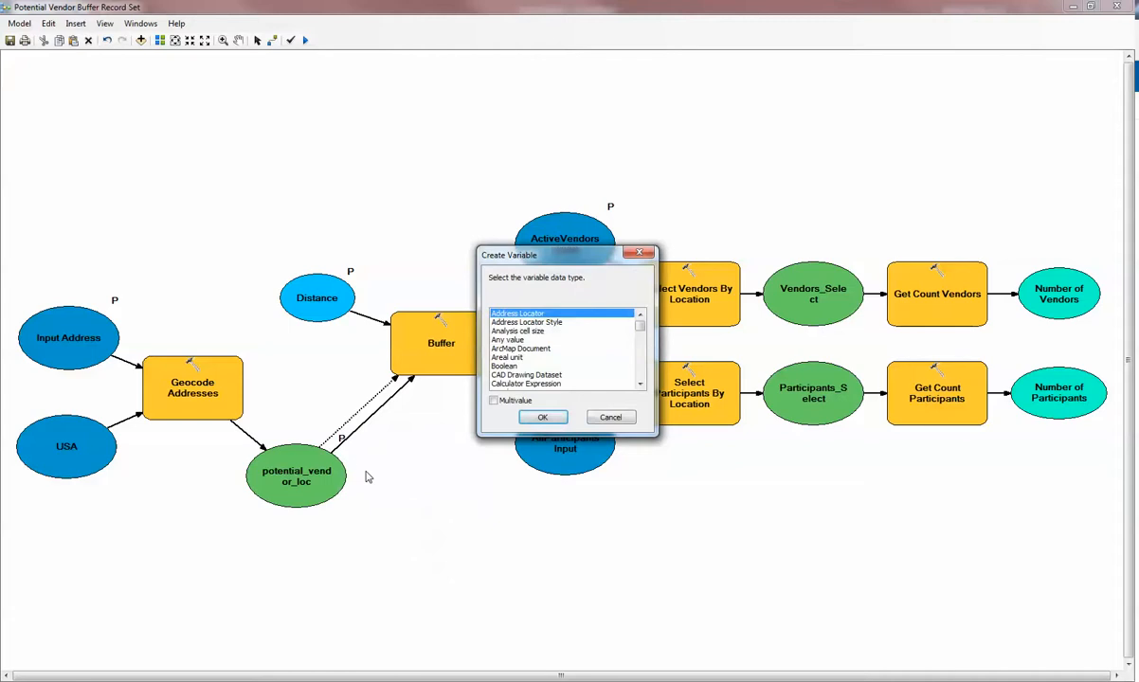
key(r)
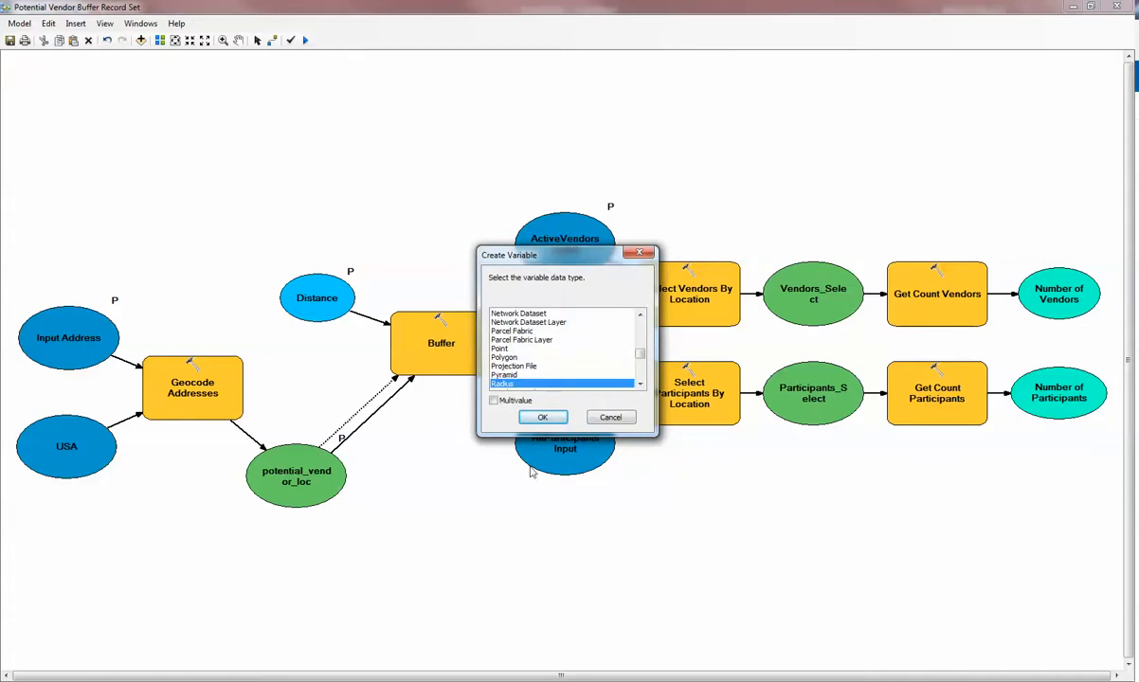
click(640, 384)
scroll(642, 387, down, 5)
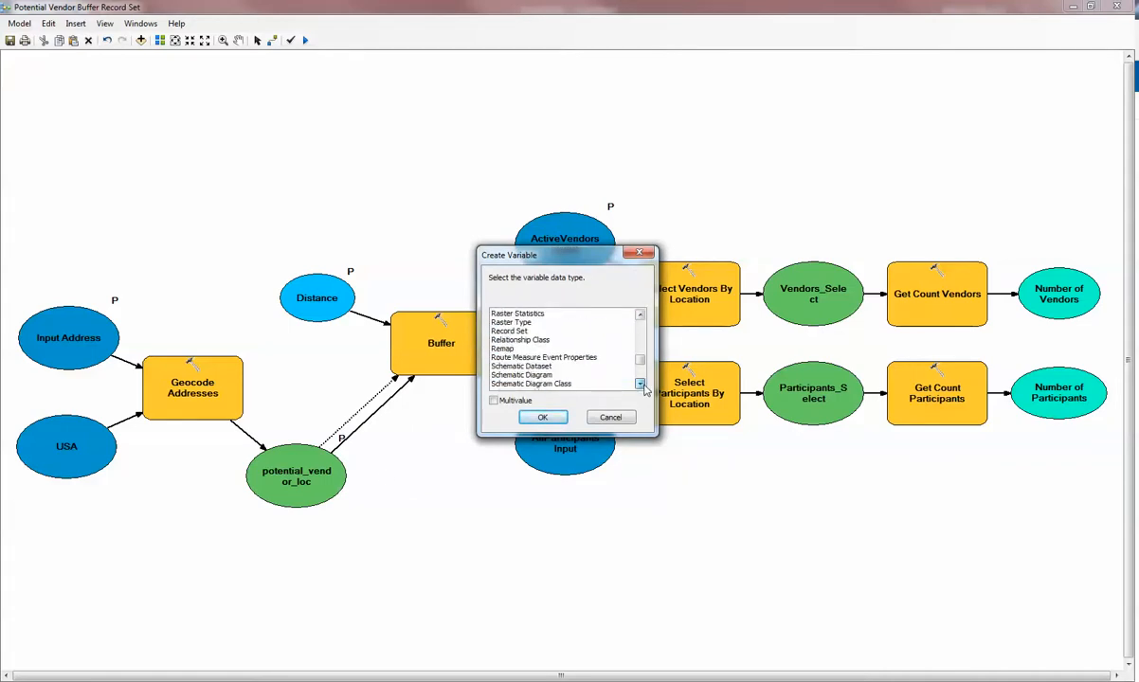
click(520, 323)
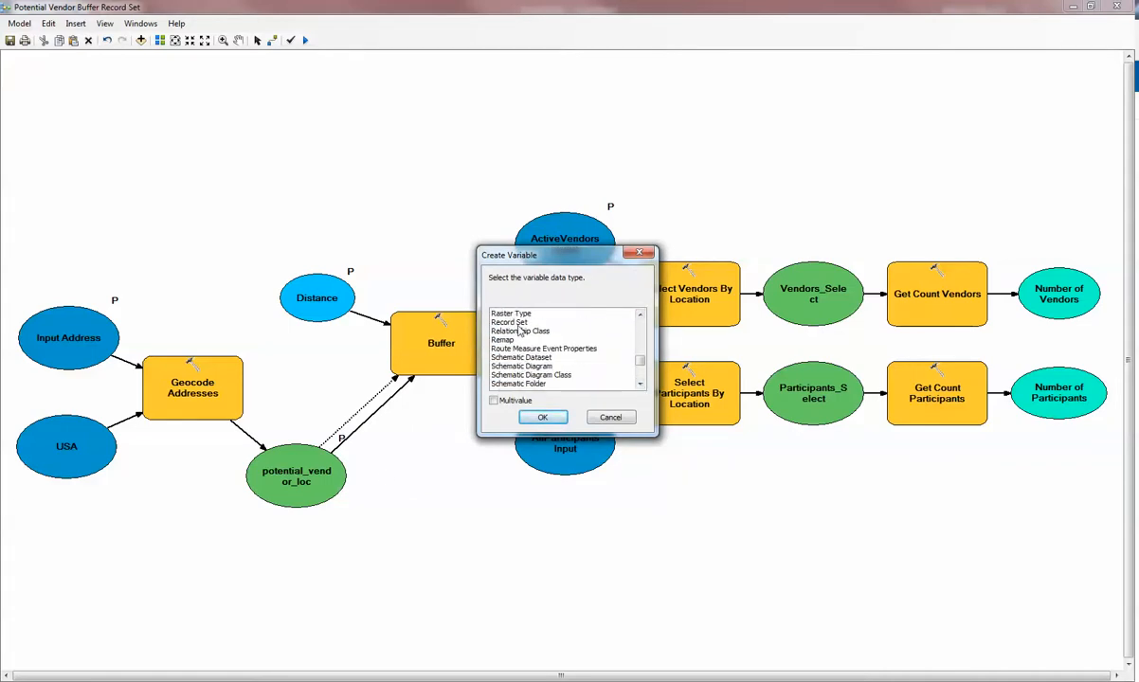
double_click(520, 323)
drag(324, 349, 299, 151)
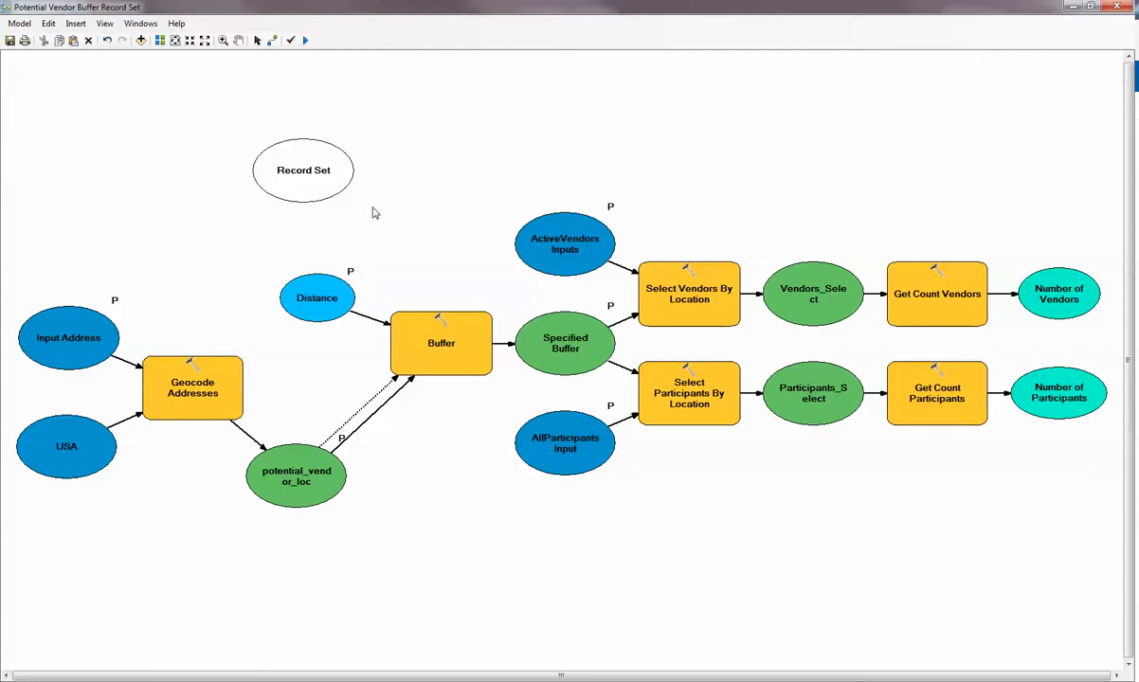
- Import the schema and symbology for the new Record Set variable from Sheet1$
right_click(313, 167)
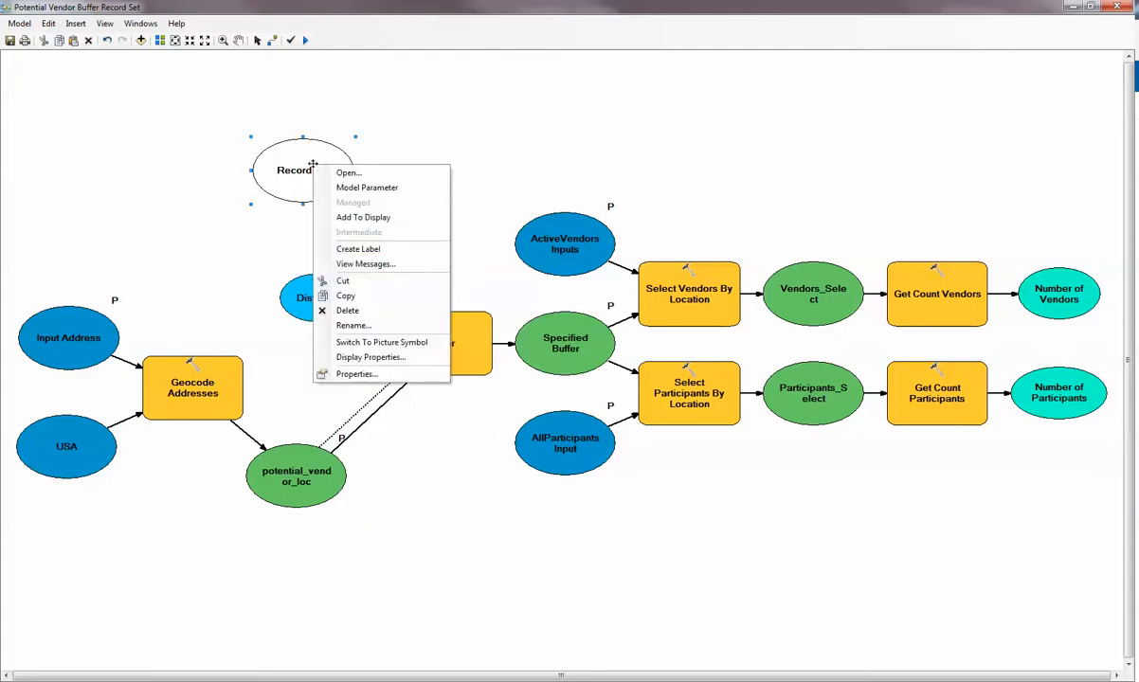
click(350, 373)
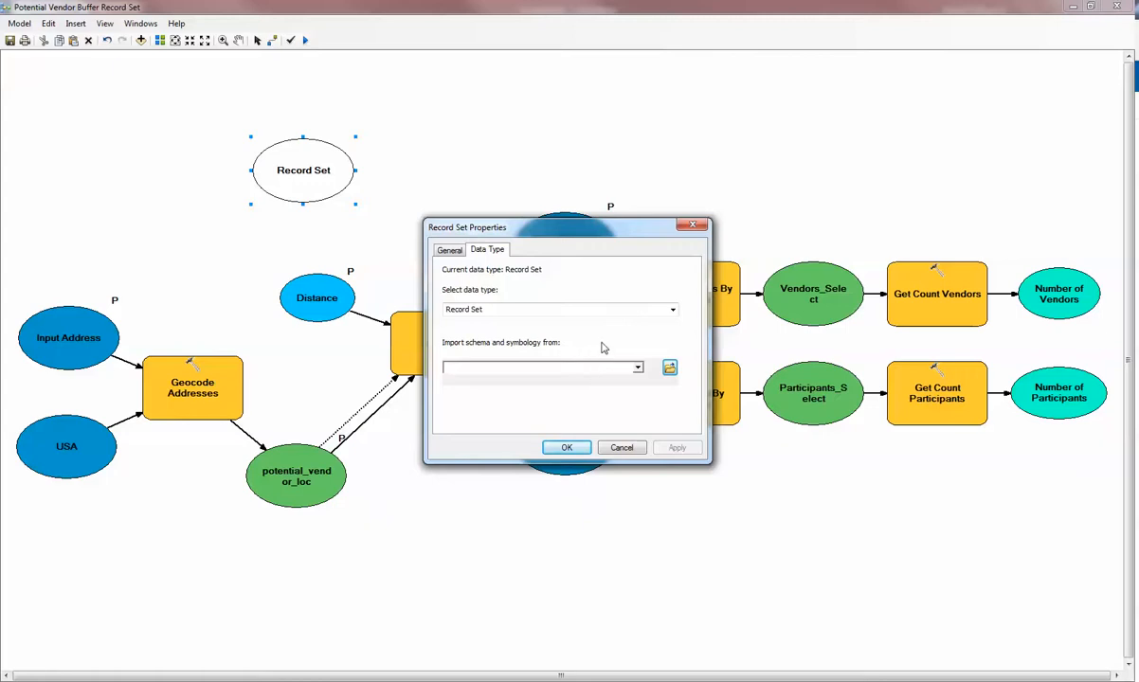
click(637, 368)
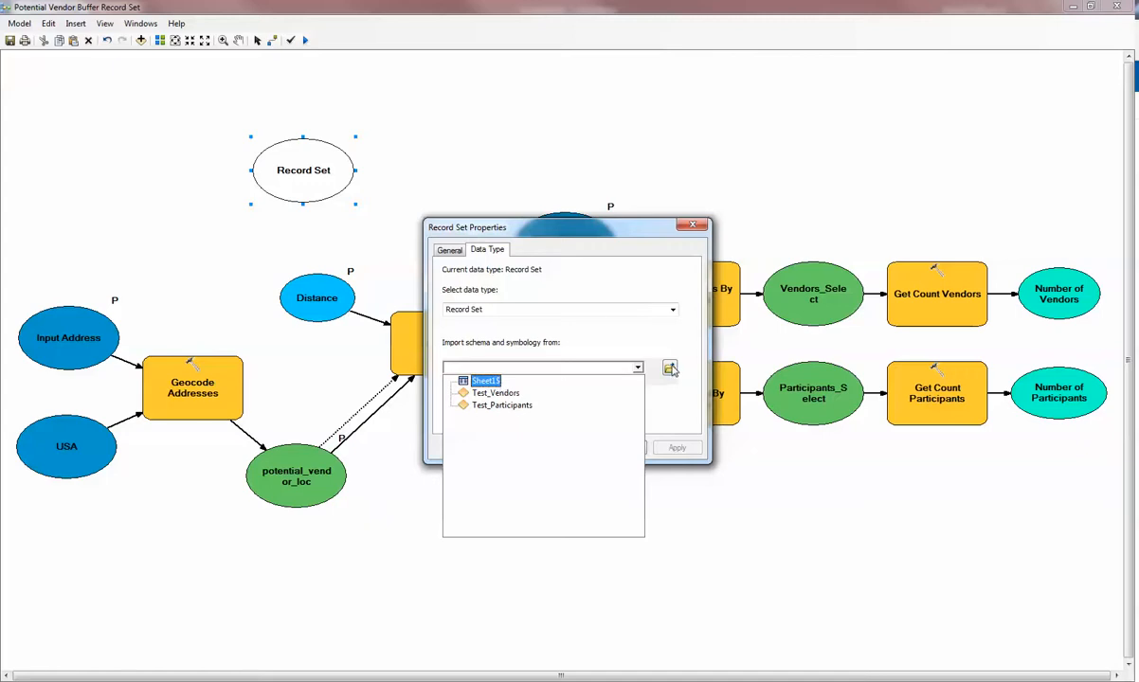
click(485, 381)
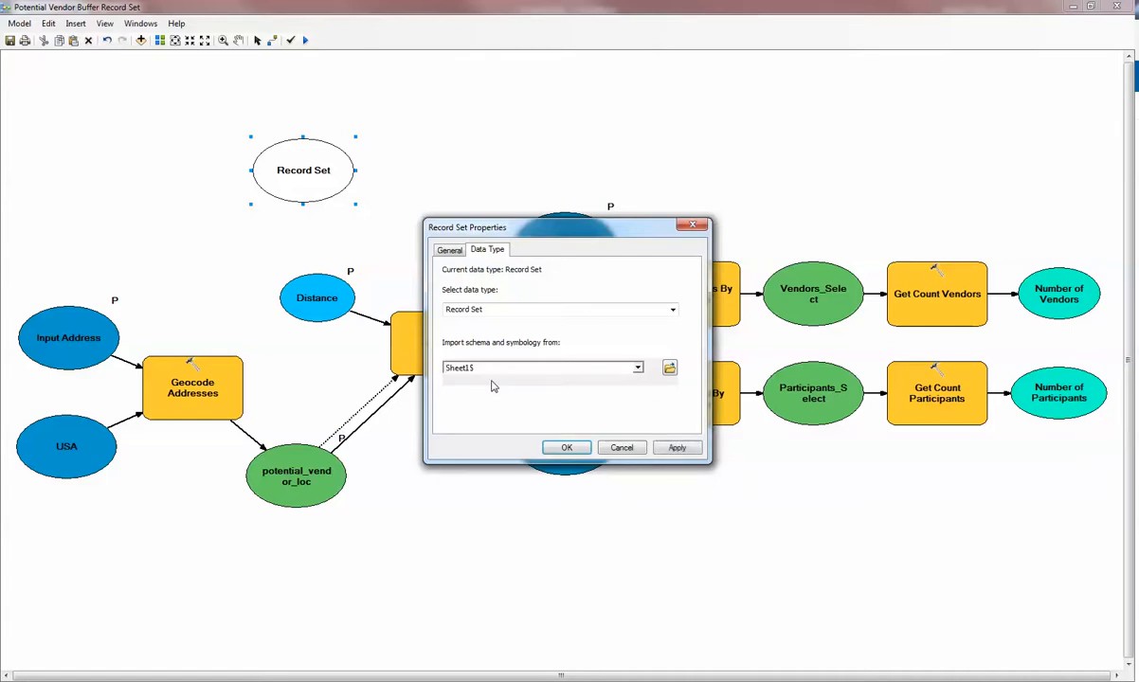
click(559, 447)
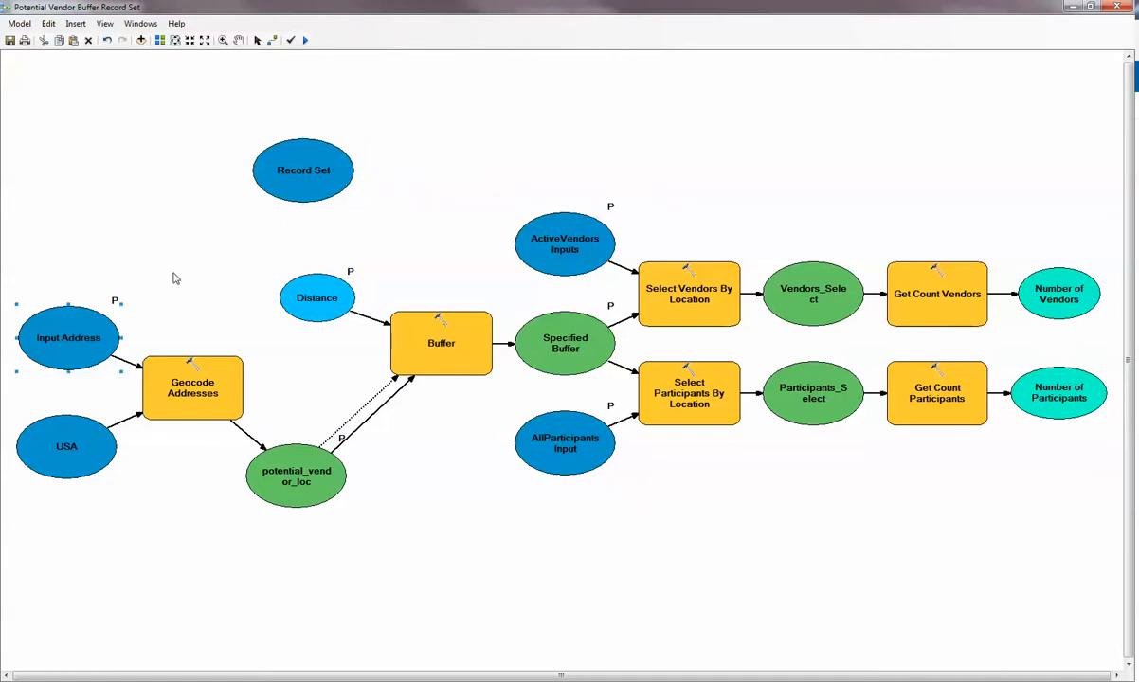
- Delete the unconnected Record Set variable from the model
click(307, 184)
key(Delete)
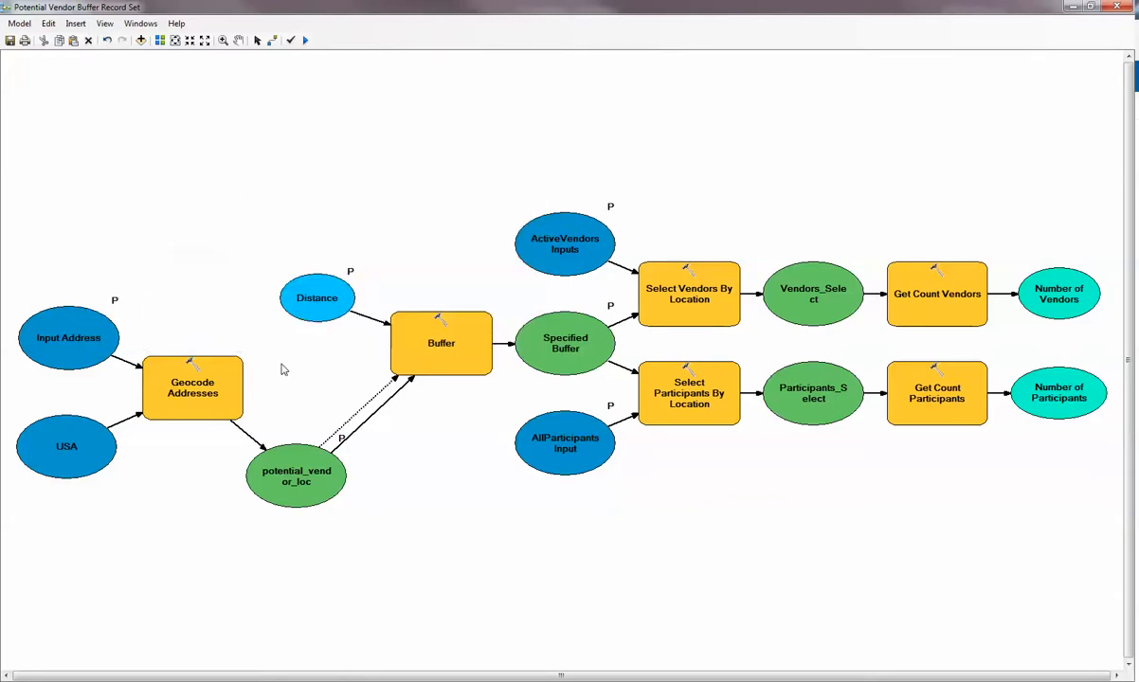
mouse_move(673, 388)
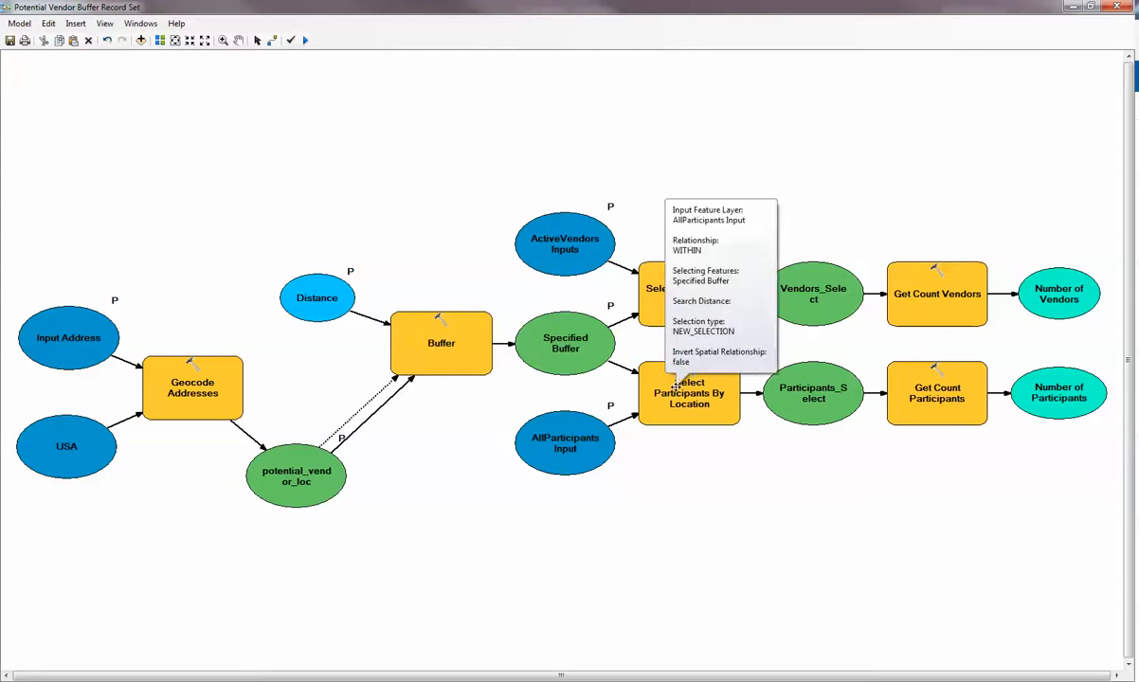
right_click(603, 426)
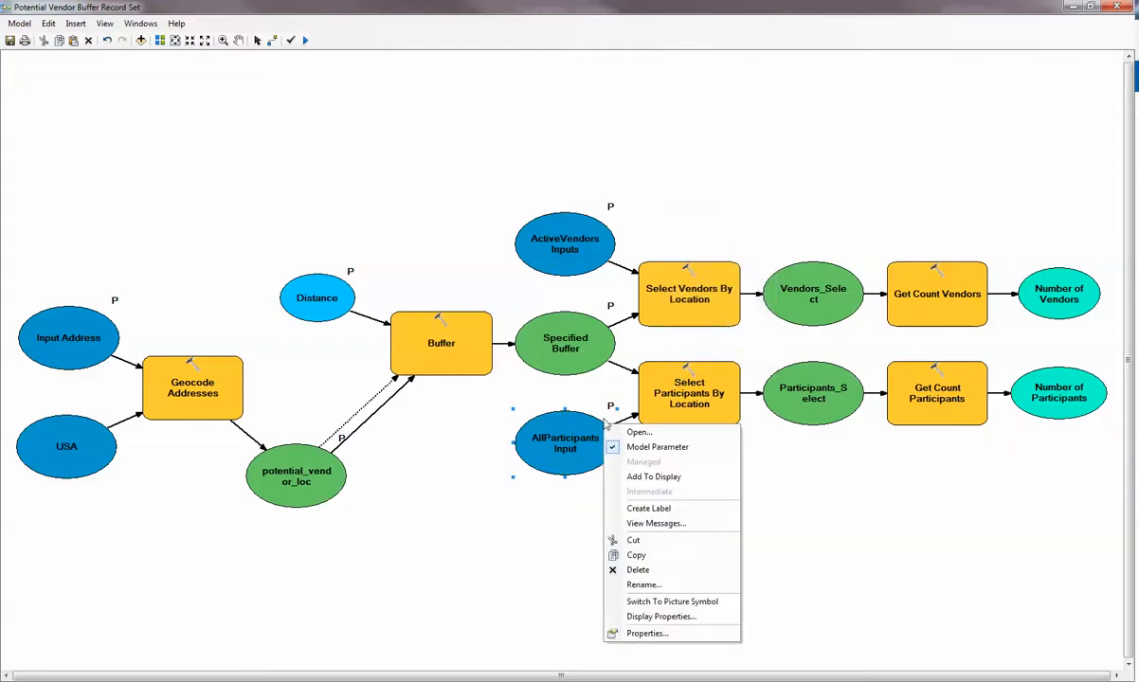
click(384, 216)
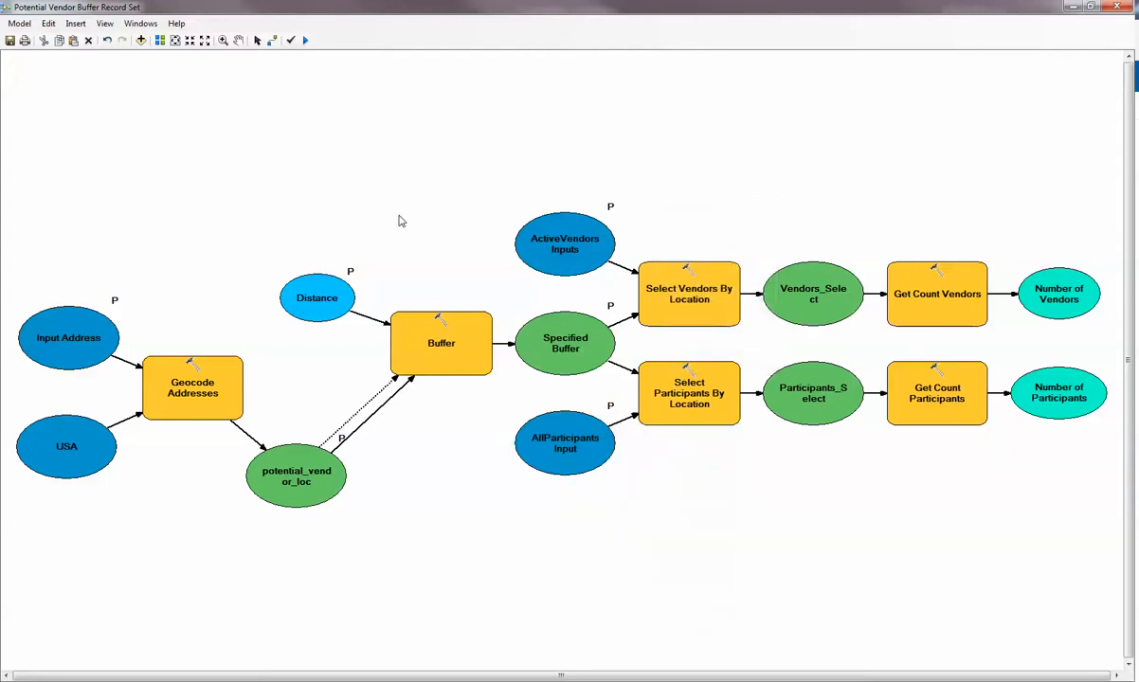
- Leave the model window, open the Potential Vendor Buffer Record Set tool from the GP_Service toolbox and look through its parameters
click(1071, 8)
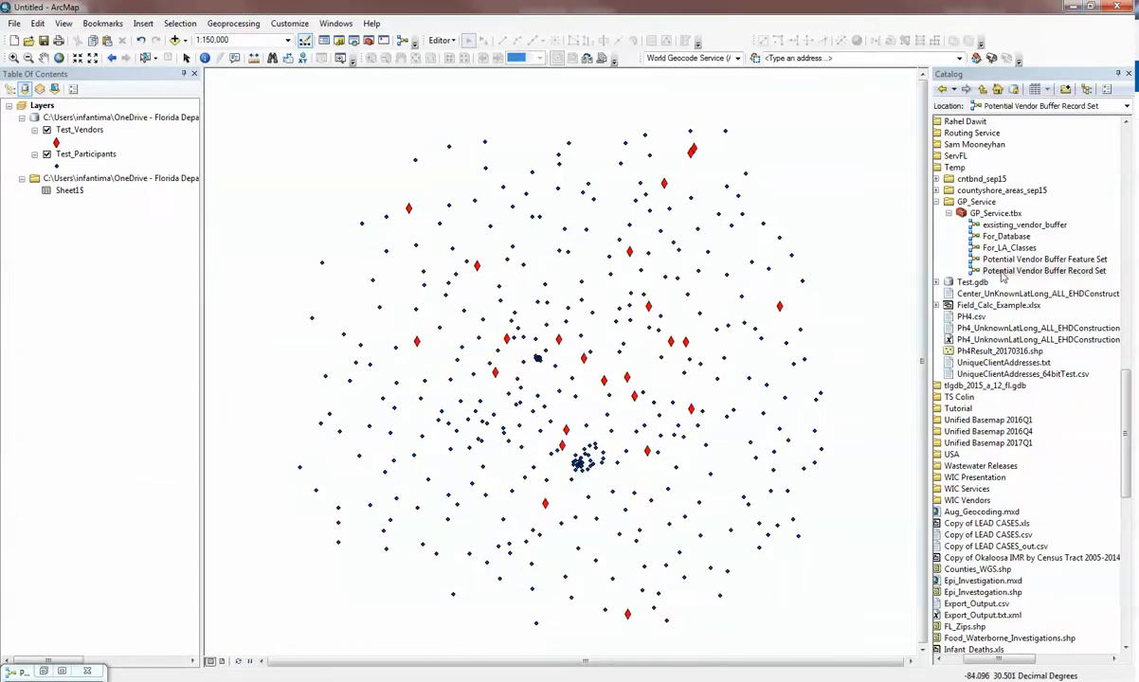
click(1005, 270)
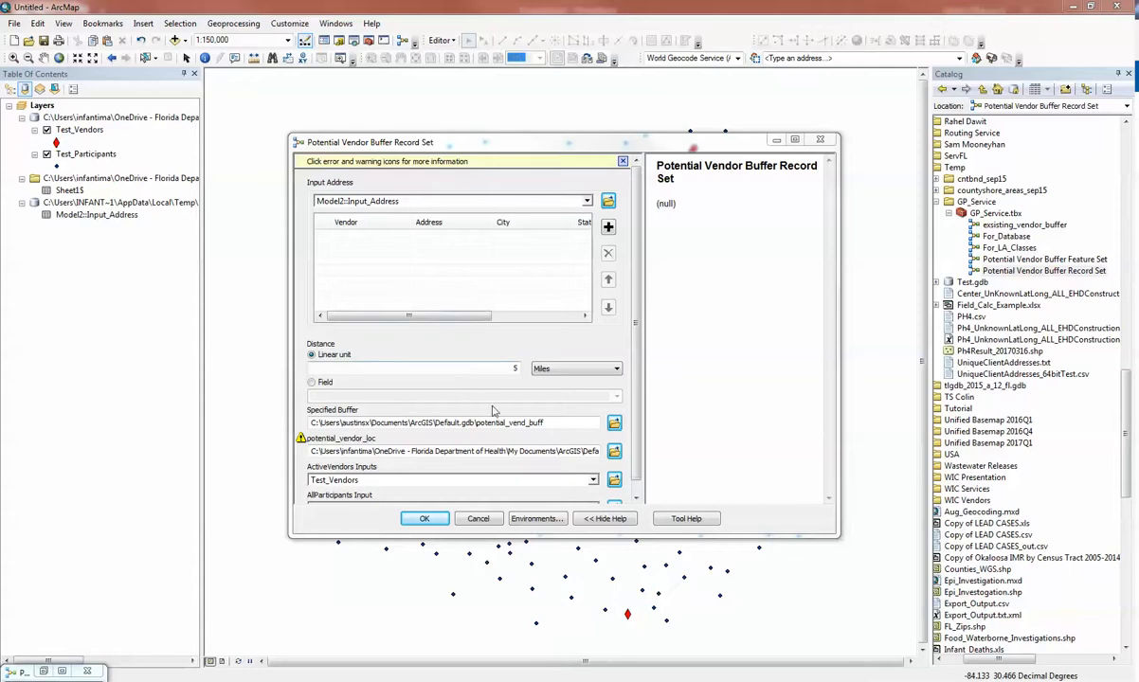
scroll(639, 427, down, 2)
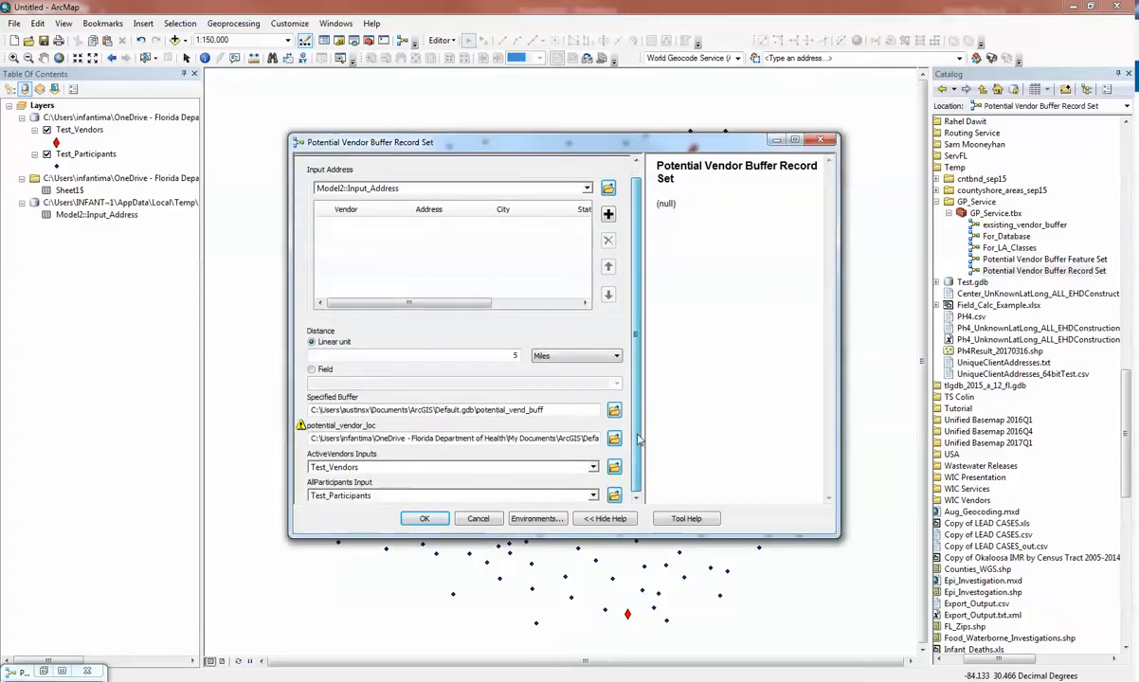
scroll(639, 426, up, 2)
click(374, 243)
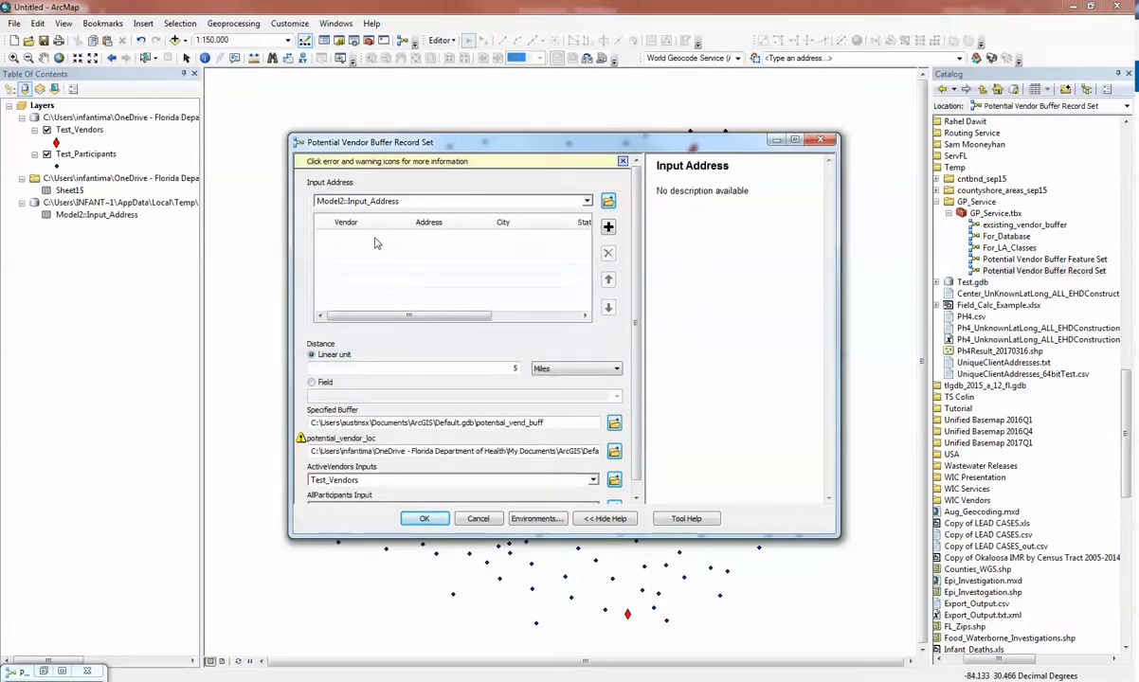
- Add an Input Address record for Vendor 1 and fill in its street address, city, state and ZIP code
click(609, 228)
click(397, 238)
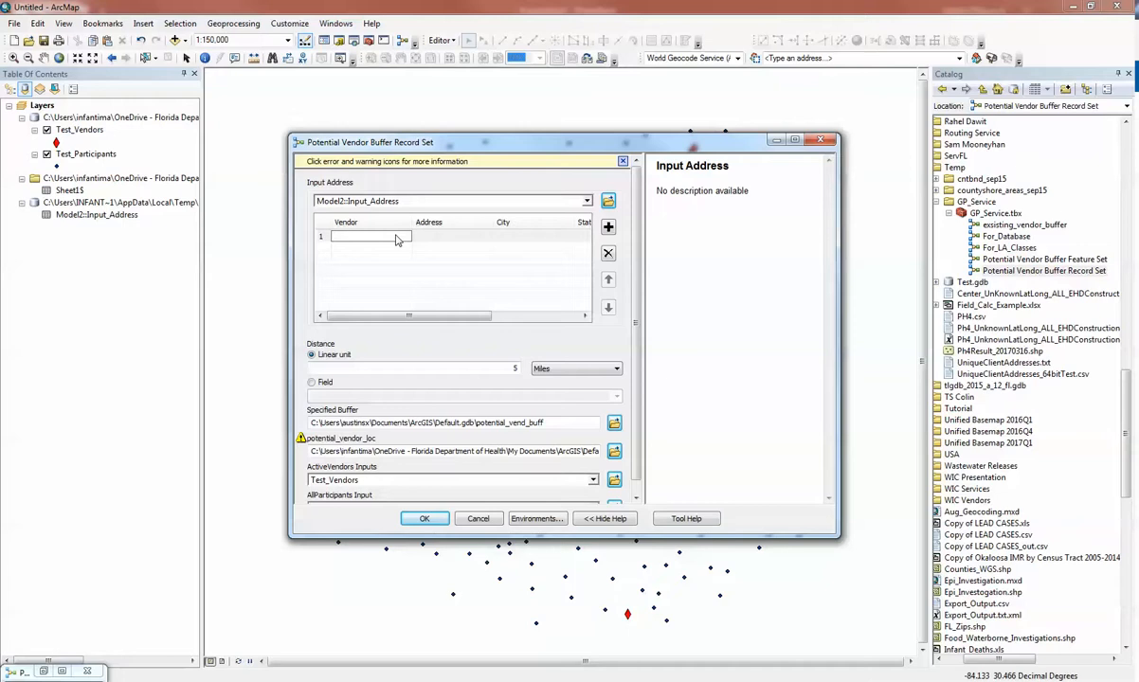
text(Vendor 1)
click(453, 236)
text(4025 Esplan)
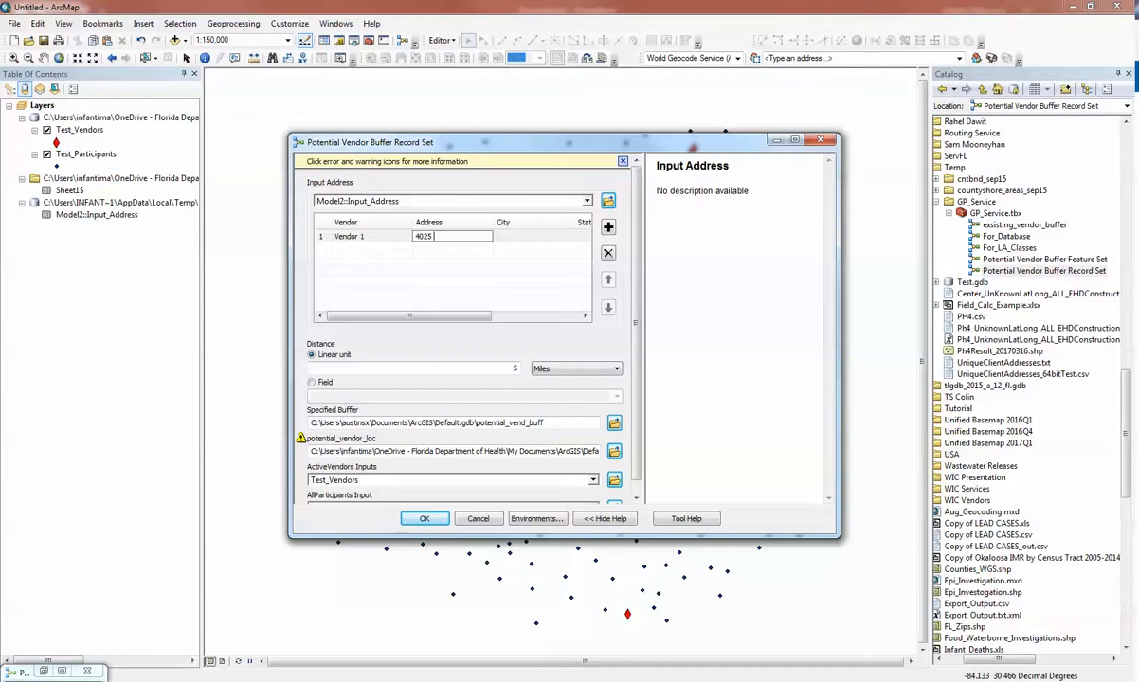
text(ade Way)
key(Tab)
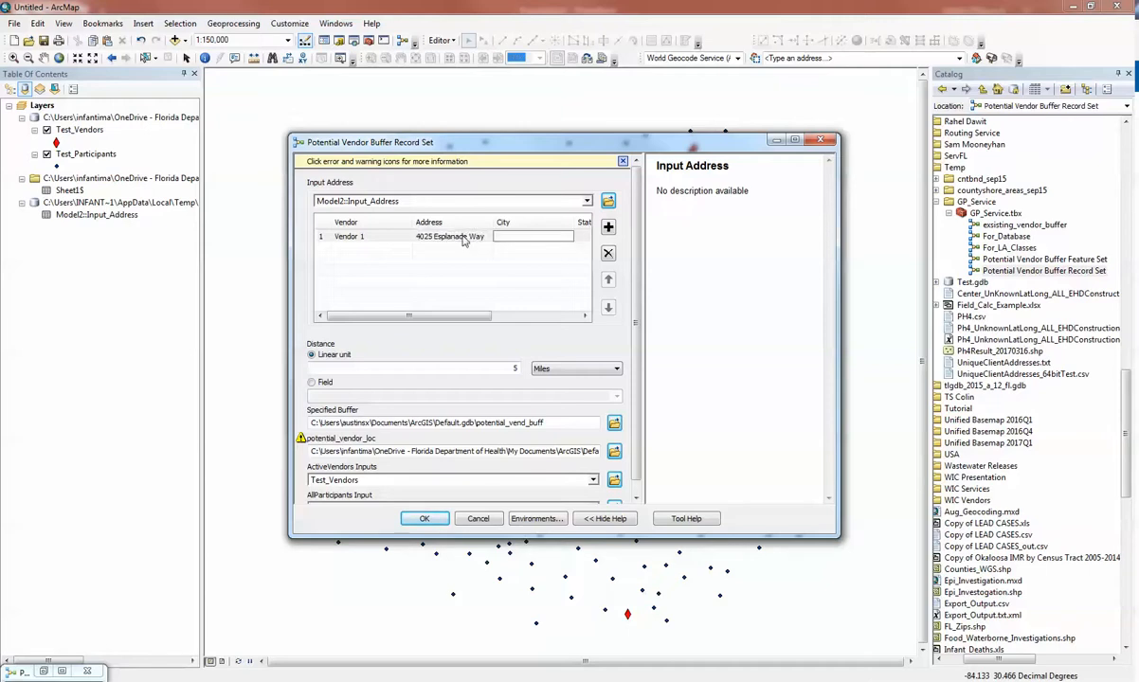
text(Tallahassee)
key(Tab)
text(FL)
key(Tab)
text(3)
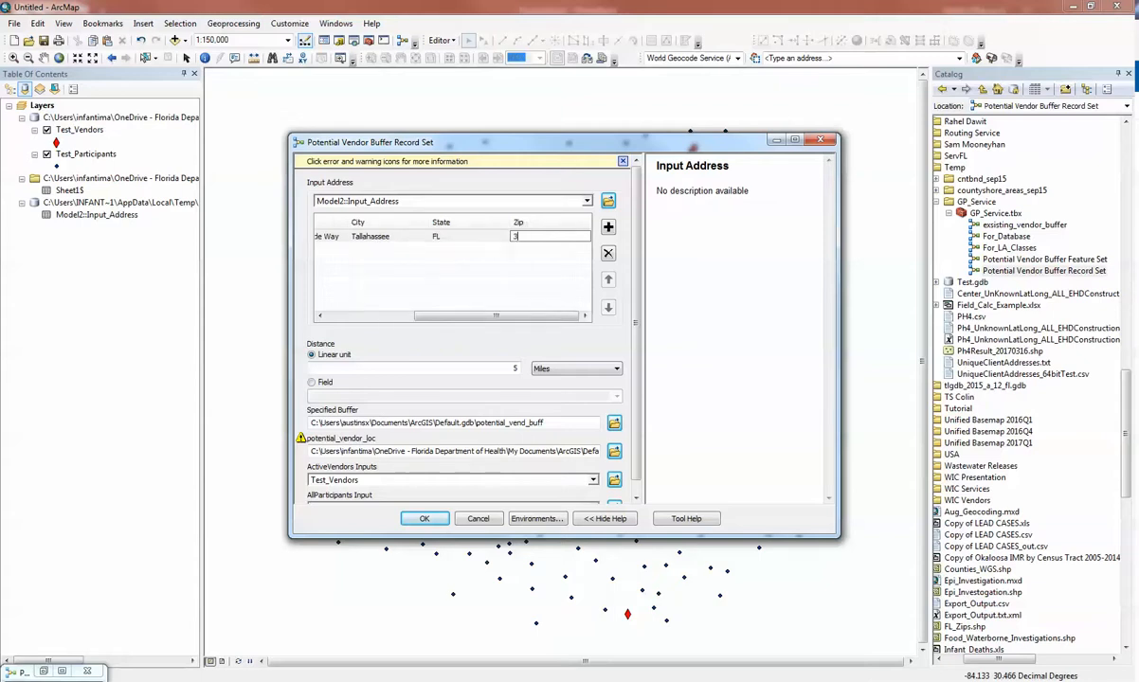
text(2399)
- Set the Specified Buffer output to replace potential_vendor_buff in Default.gdb and run the tool
click(614, 422)
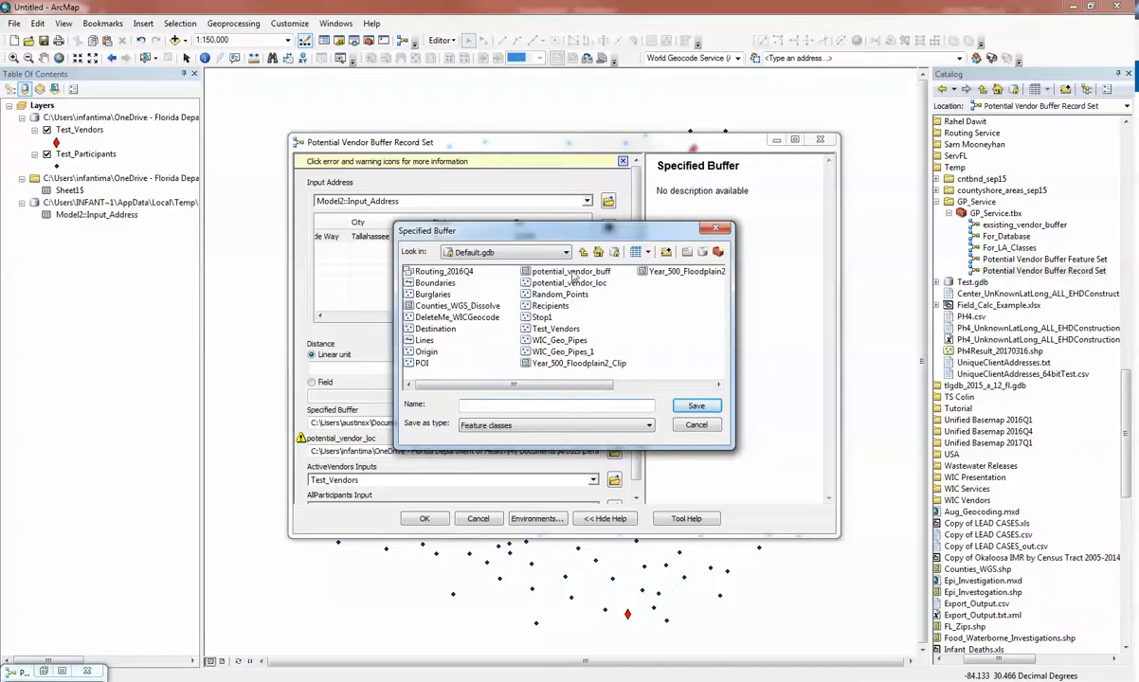
click(566, 272)
click(693, 407)
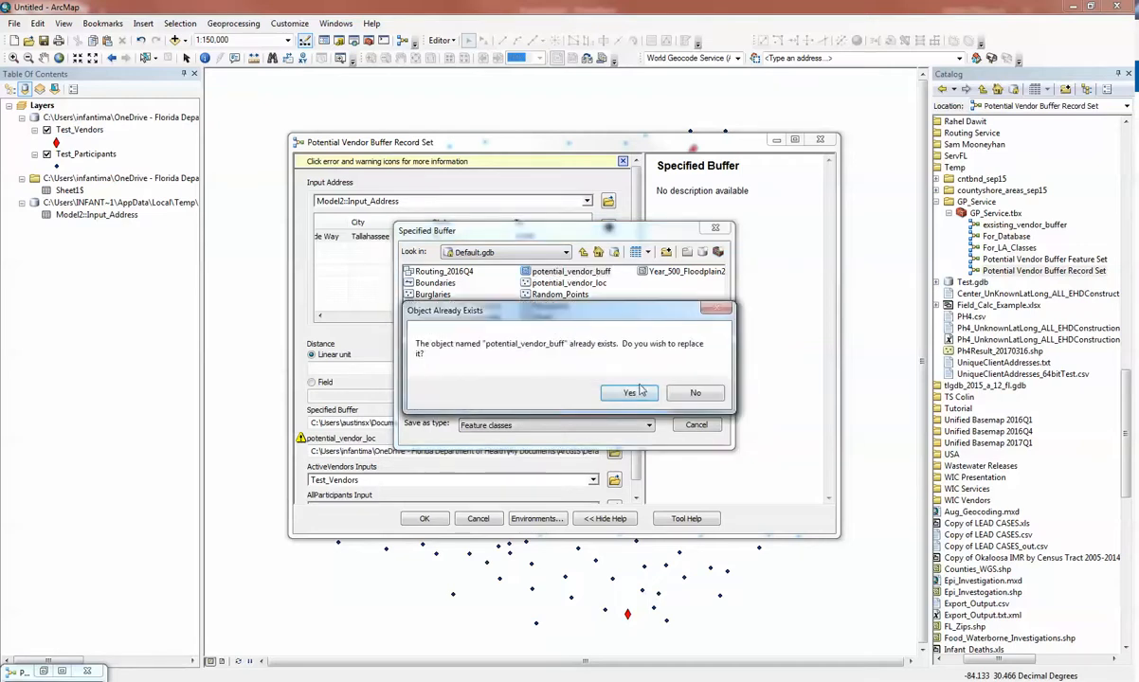
key(Return)
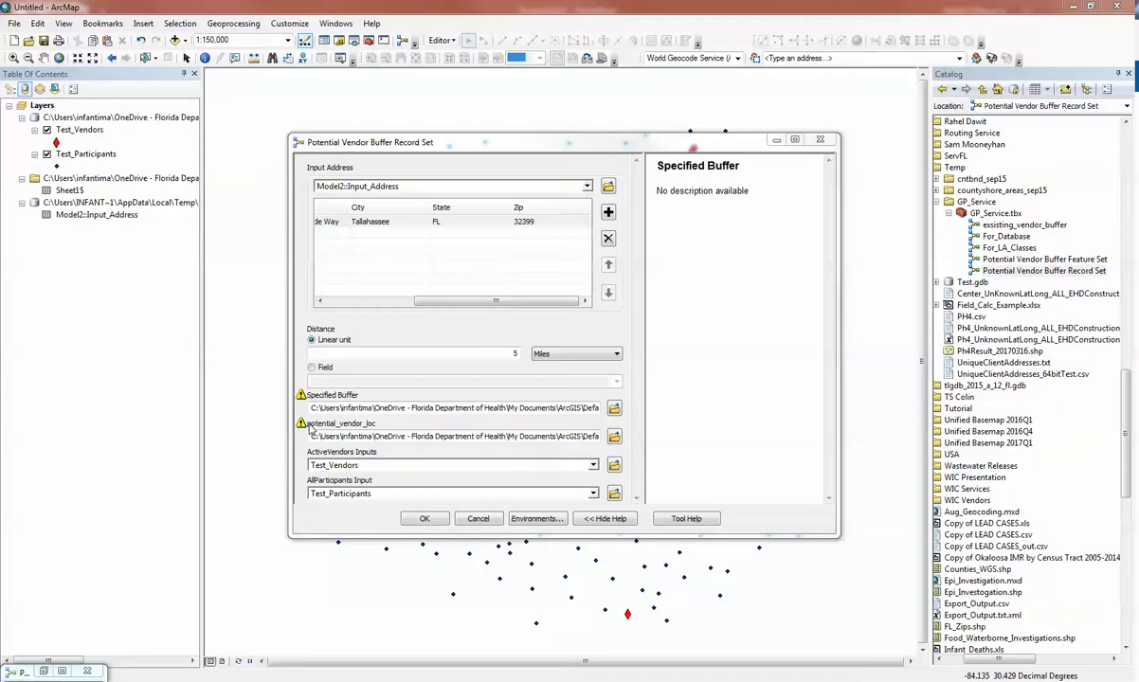
click(424, 521)
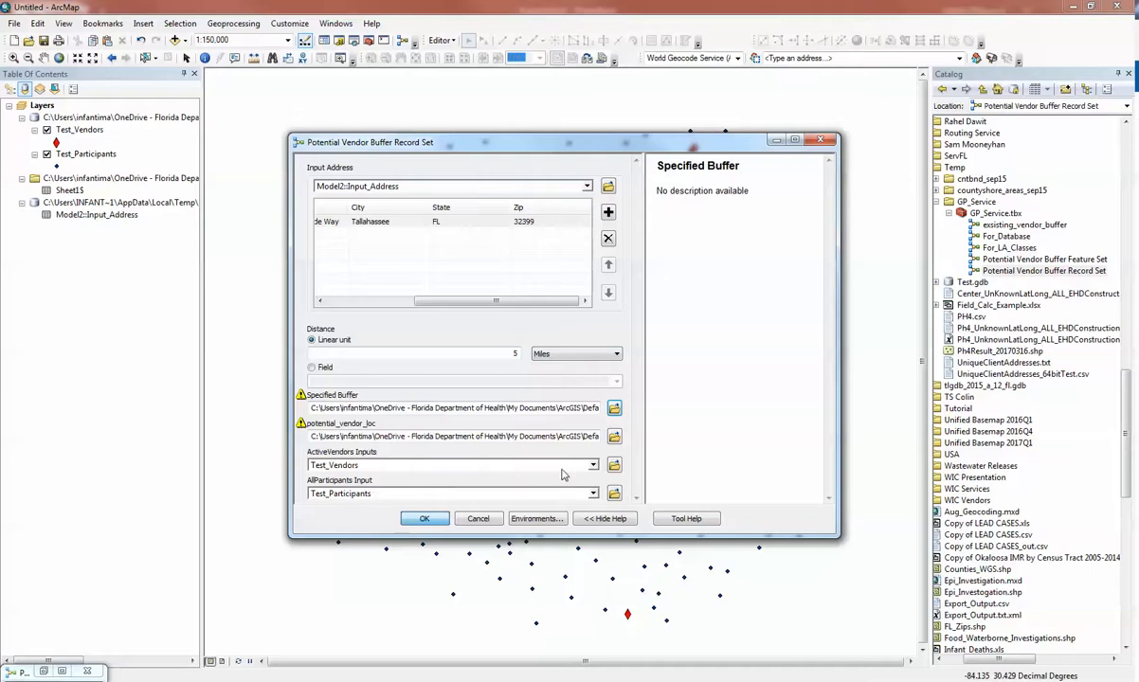
key(Return)
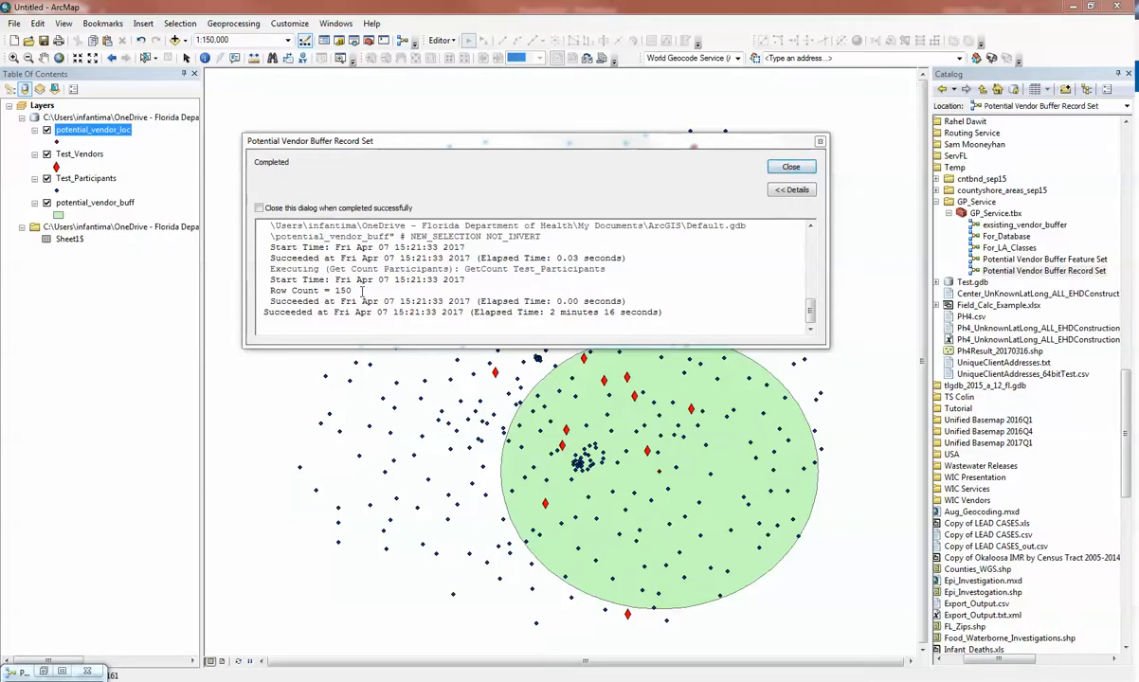
- Check the participant and vendor row counts in the tool's completion messages, then close the messages
drag(353, 290, 269, 290)
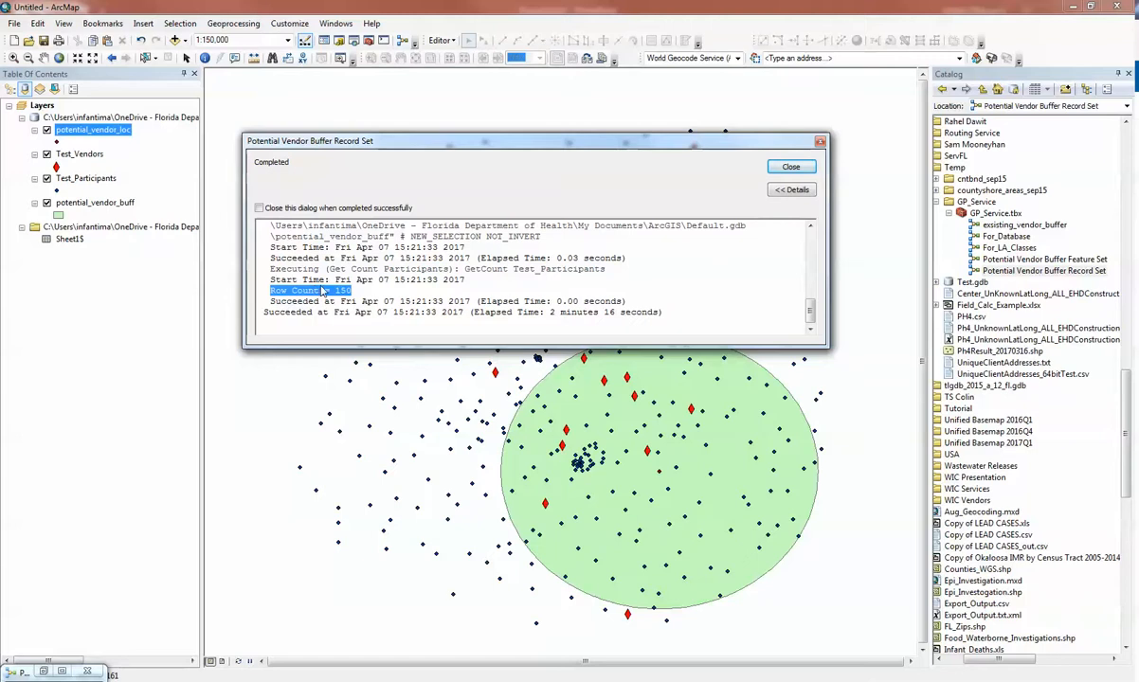
scroll(322, 284, up, 2)
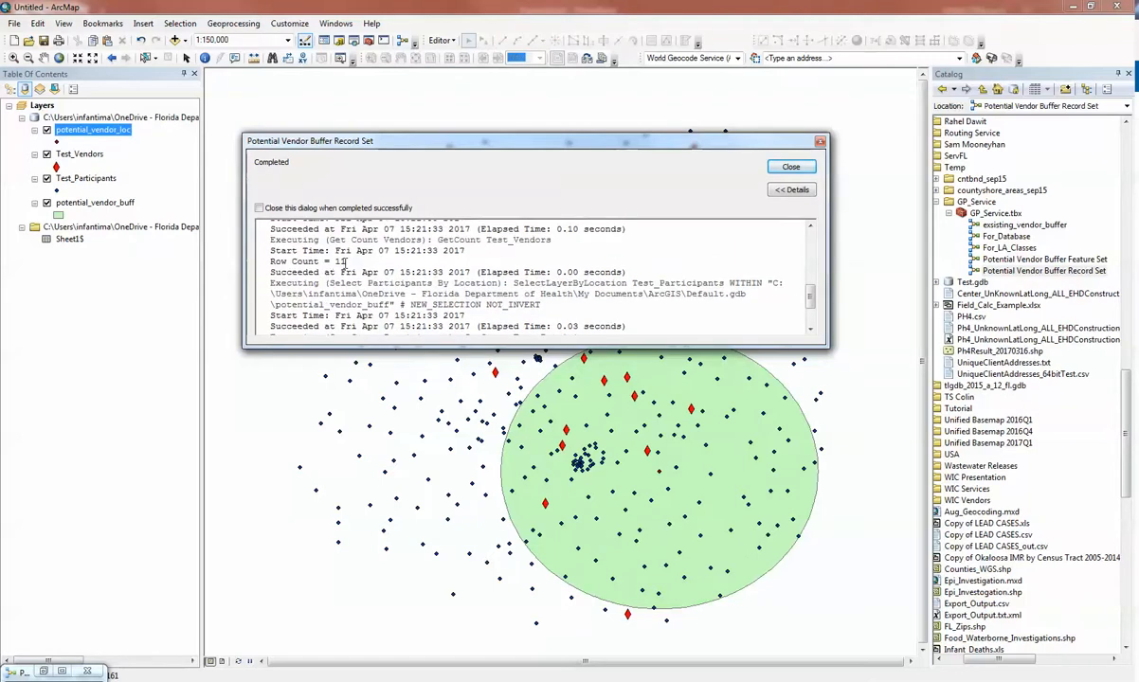
drag(346, 261, 253, 261)
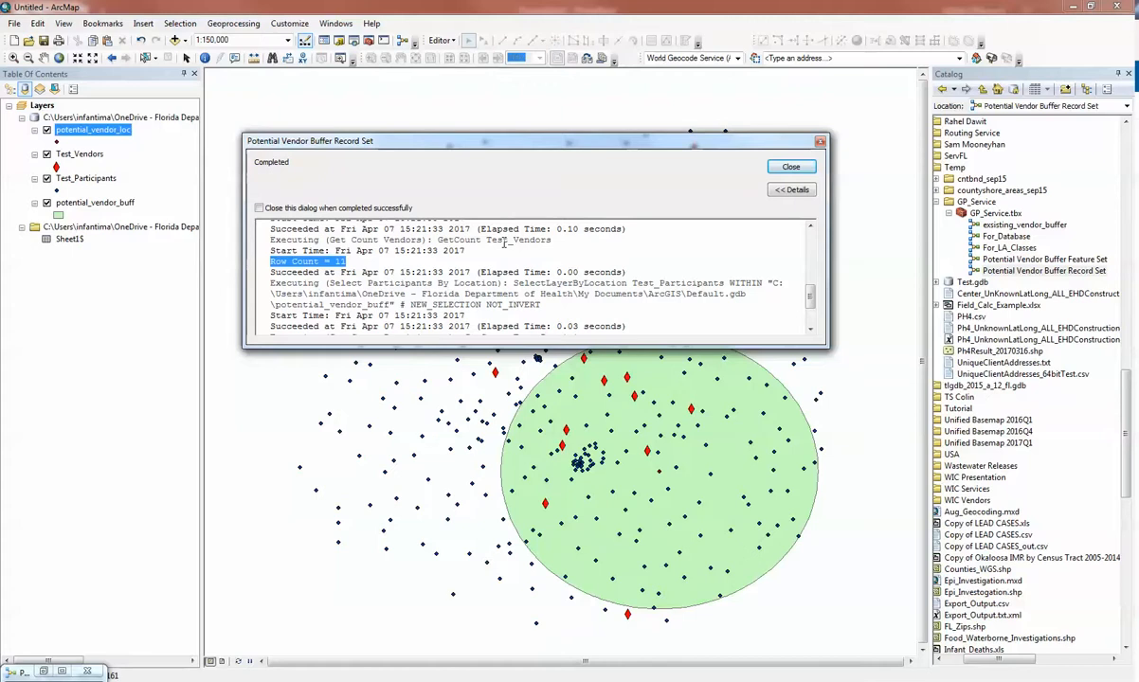
click(790, 167)
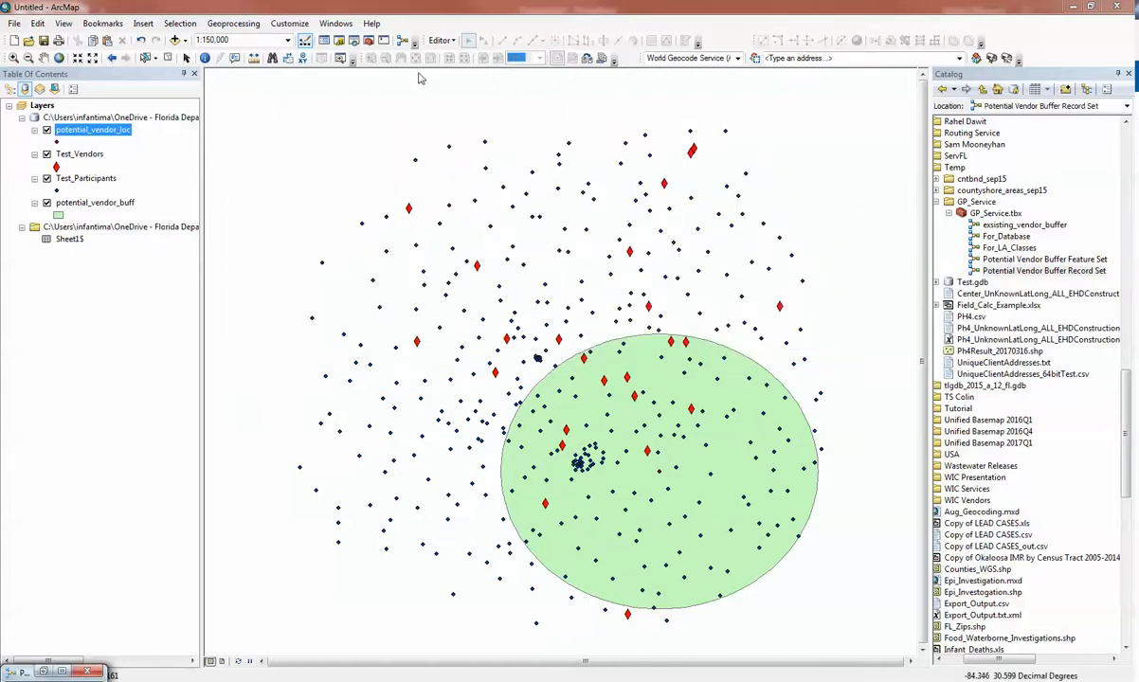
- Show the geoprocessing results of the current session
click(244, 24)
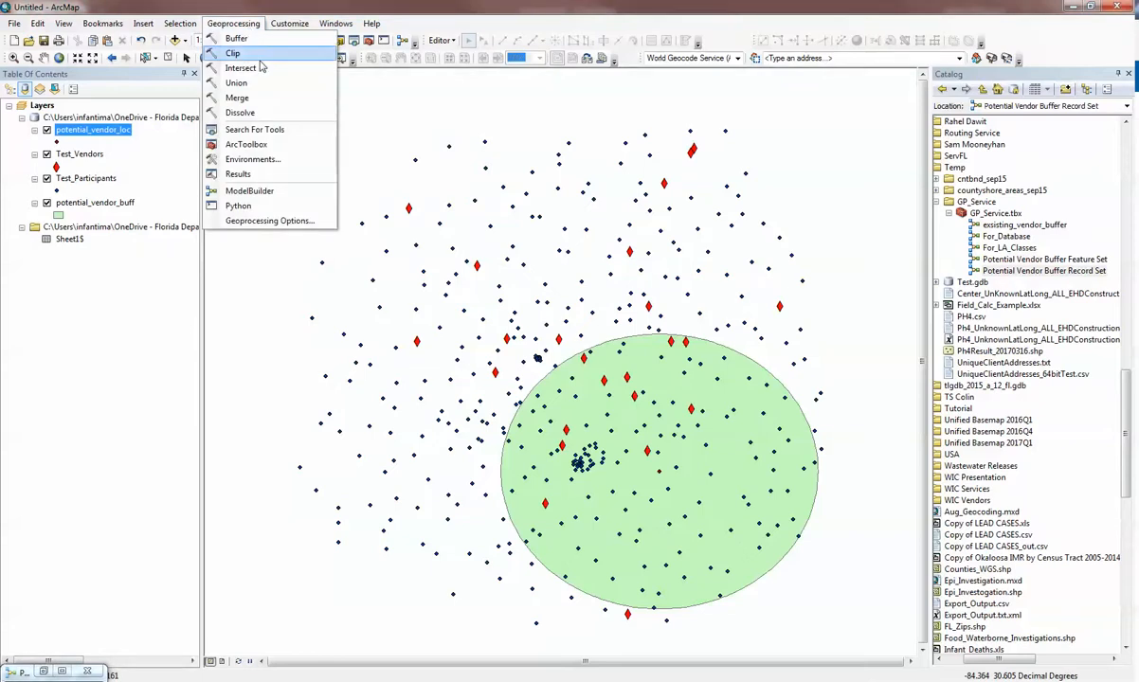
click(253, 177)
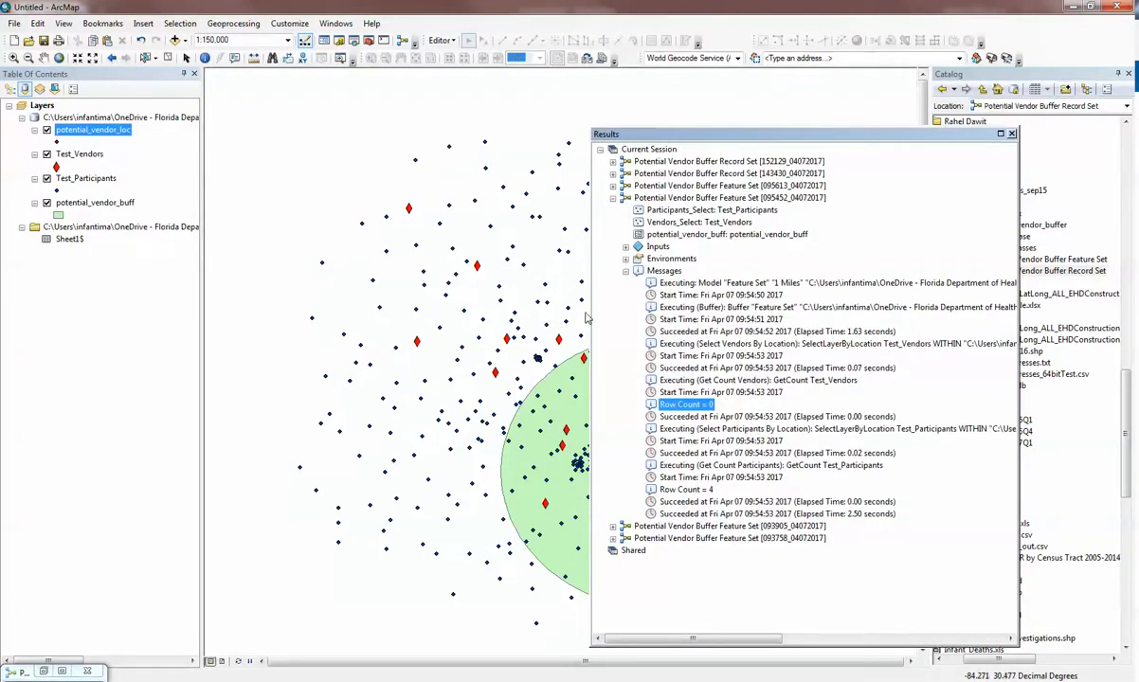
- Check the vendor and participant row counts in the messages of the Potential Vendor Buffer Record Set [152129_04072017] result, then close the results
click(626, 271)
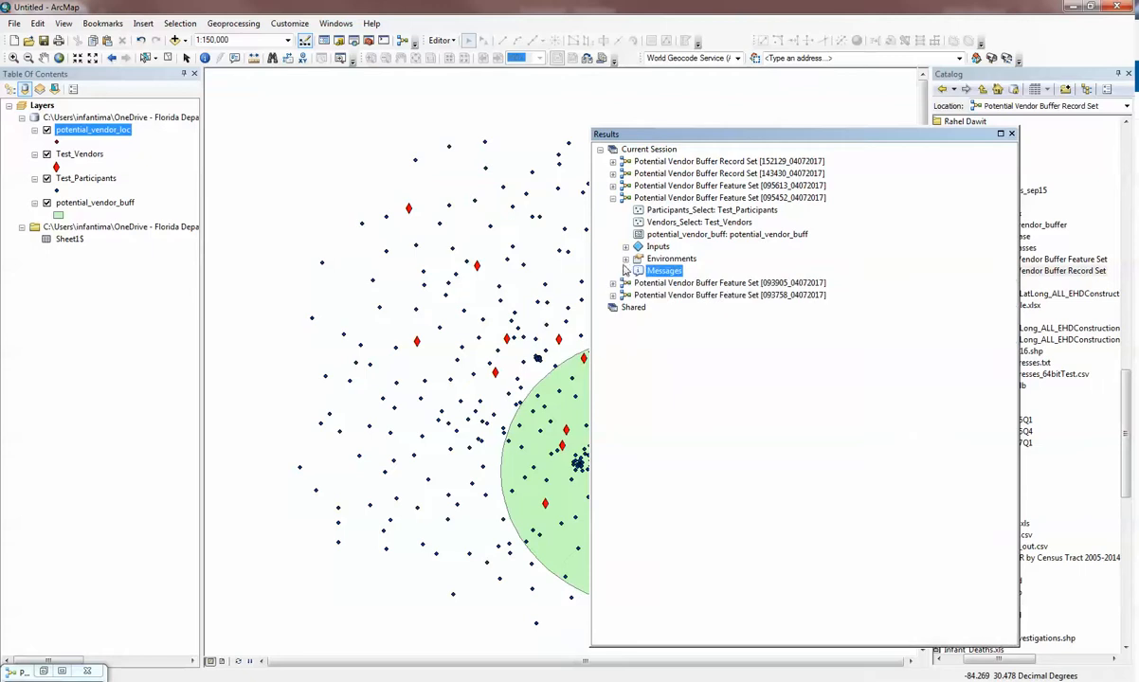
click(613, 197)
click(613, 161)
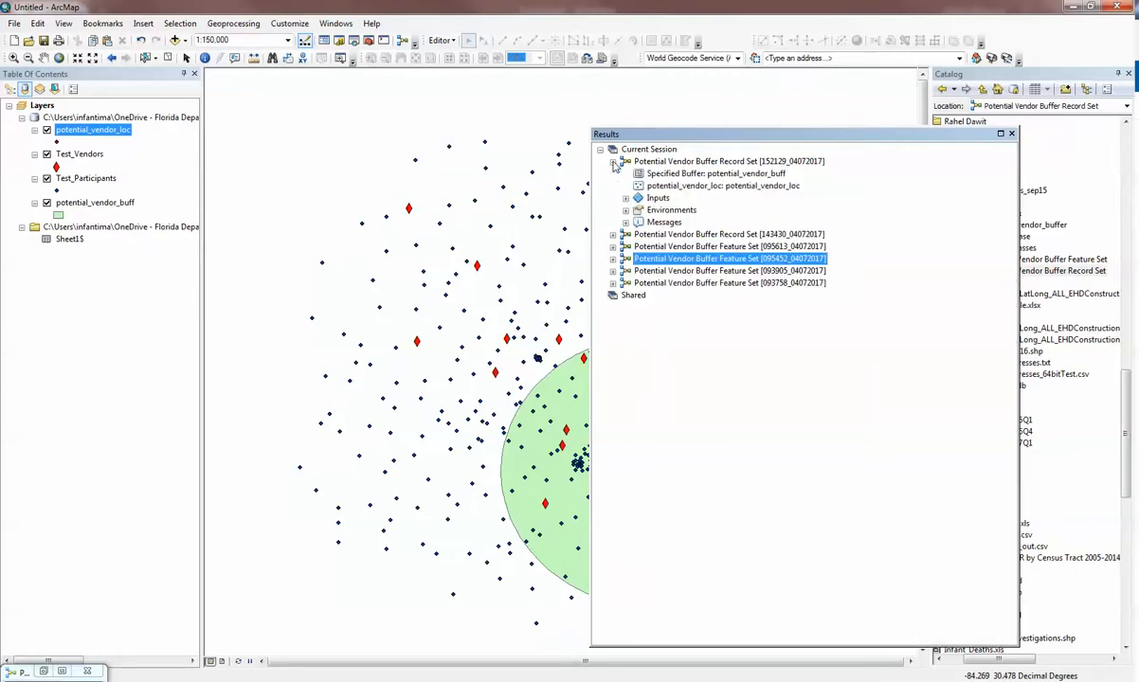
click(625, 221)
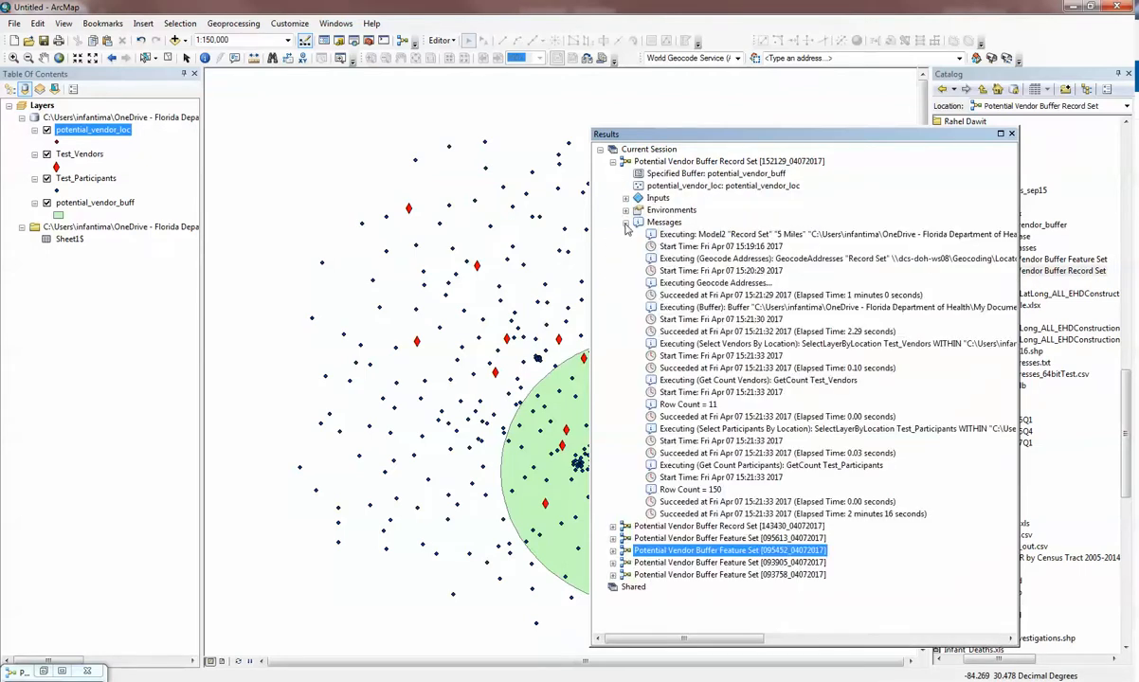
click(664, 406)
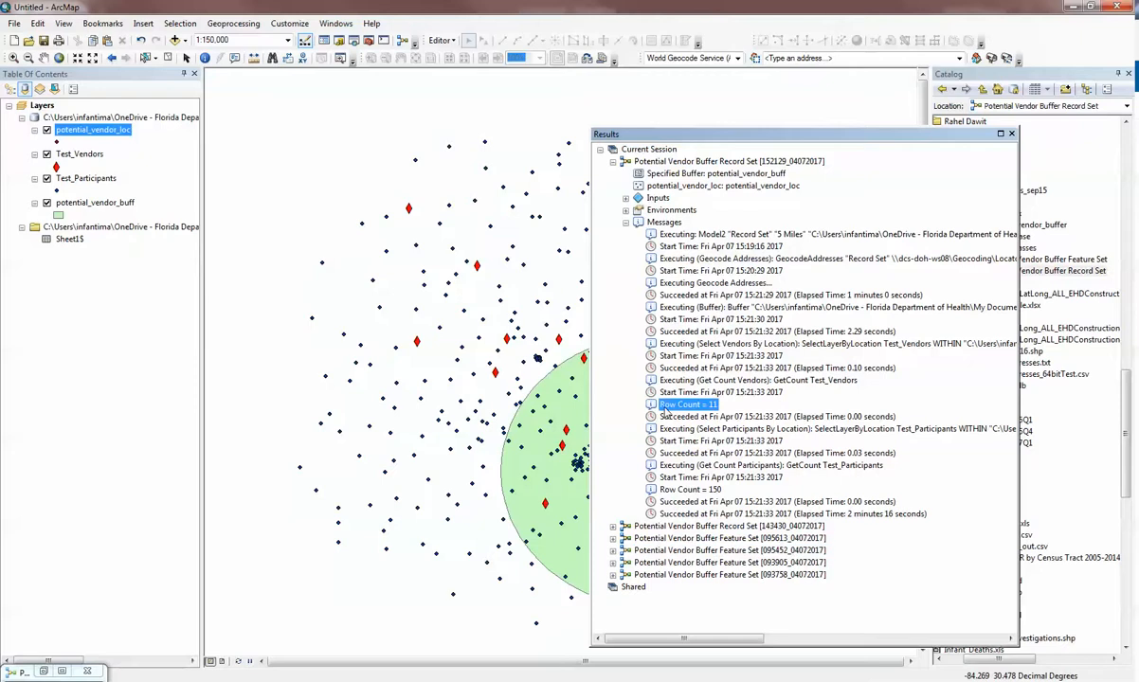
click(682, 490)
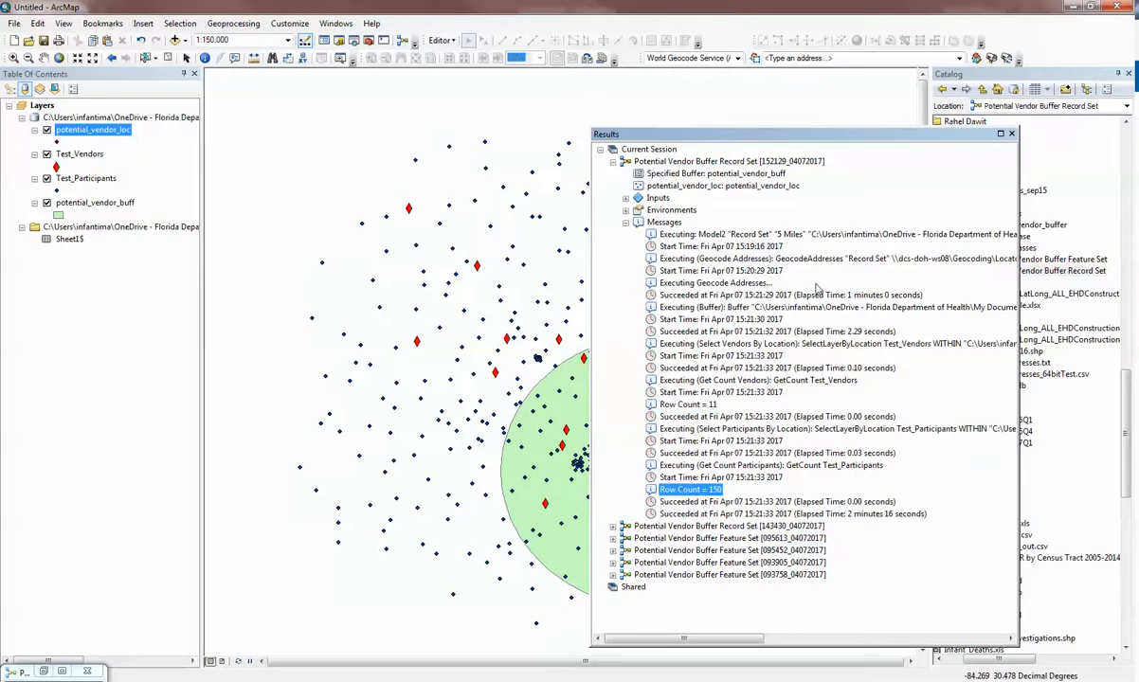
click(1012, 134)
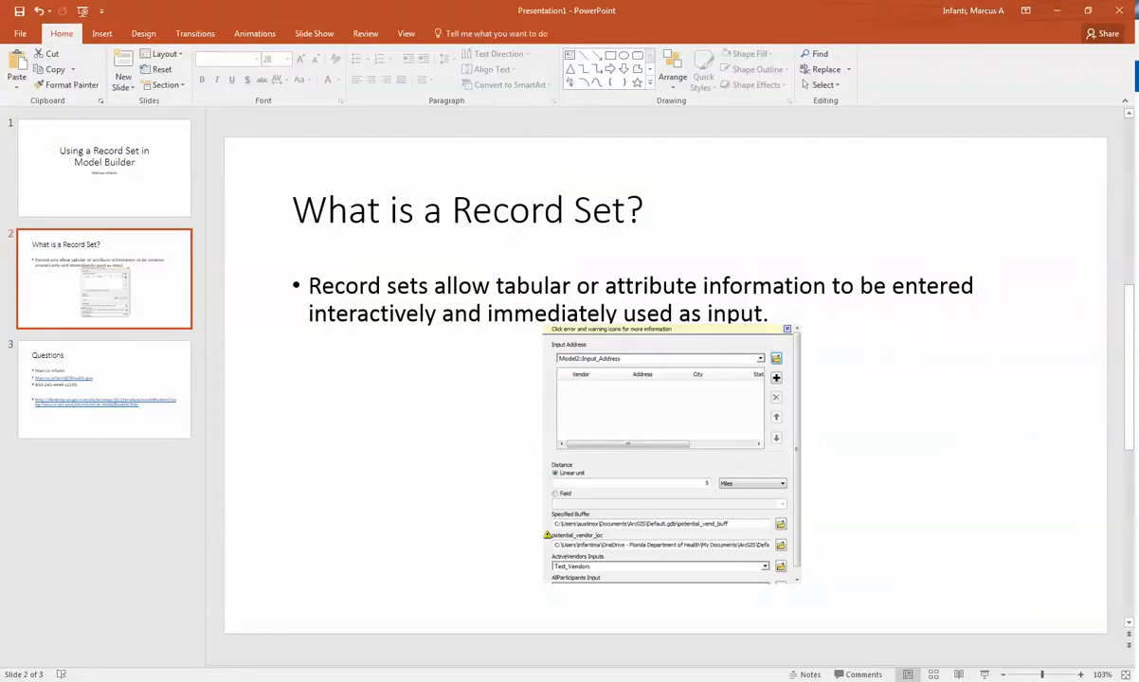
- Switch to the PowerPoint presentation and show the Questions slide
click(172, 348)
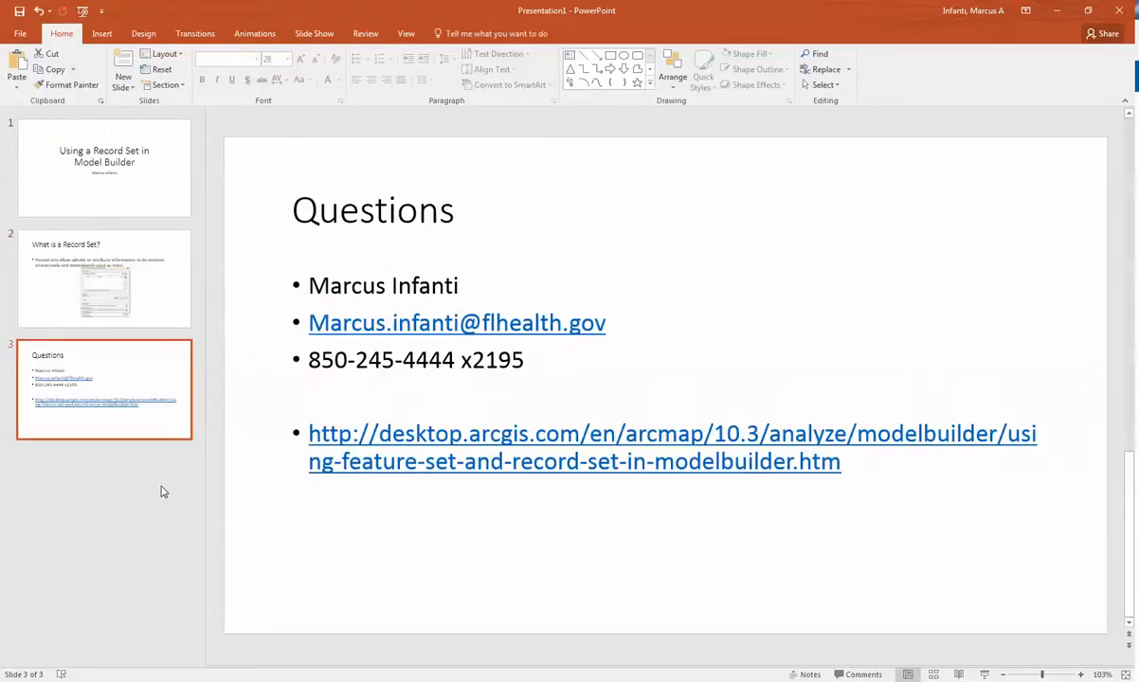